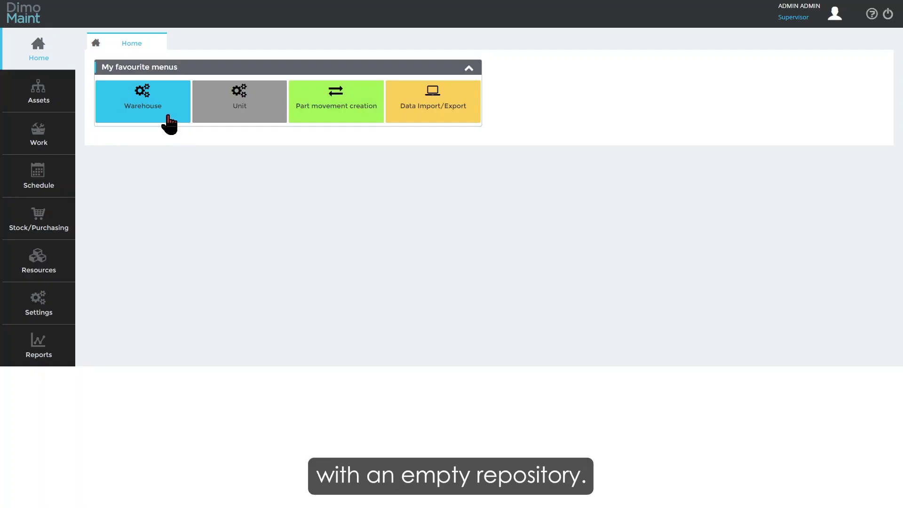
# - Review the warehouse list and the empty units list, closing each afterwards
pyautogui.click(168, 118)
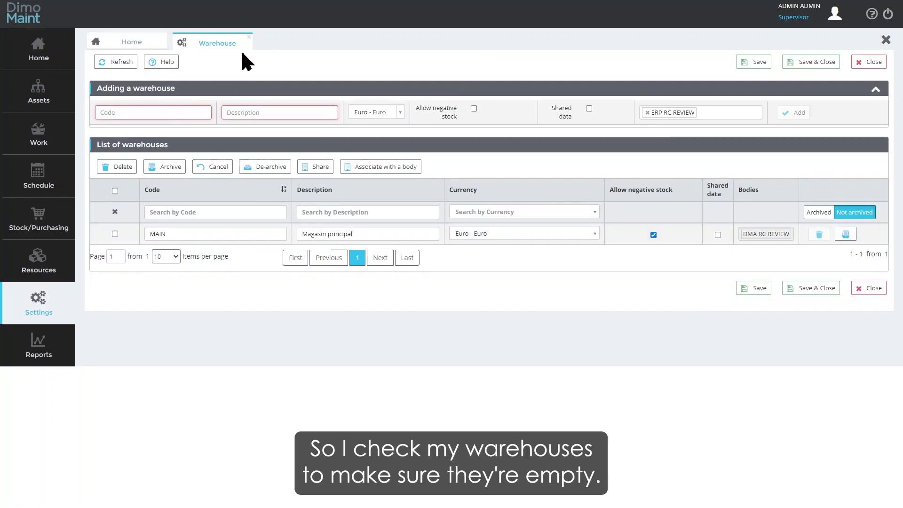
pyautogui.click(248, 37)
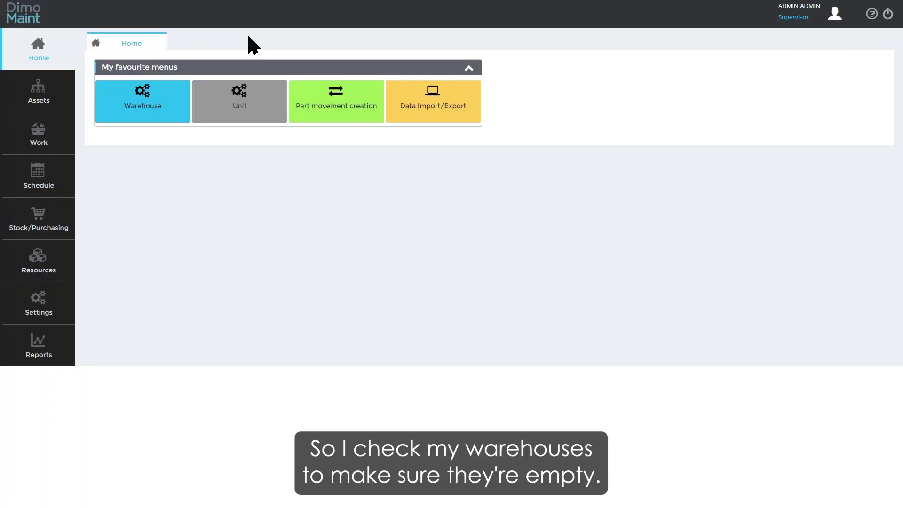
pyautogui.click(239, 100)
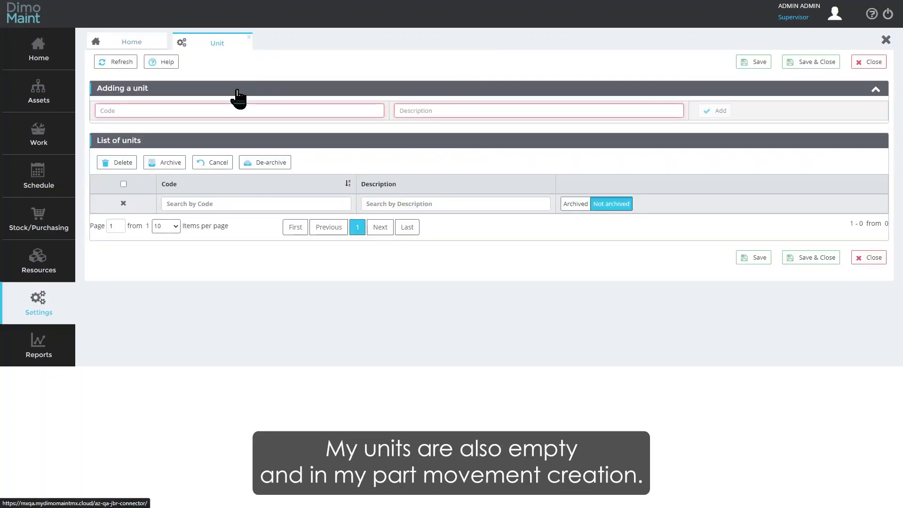
pyautogui.click(249, 37)
# - Start a new part movement and confirm the parts catalogue is empty
pyautogui.click(336, 101)
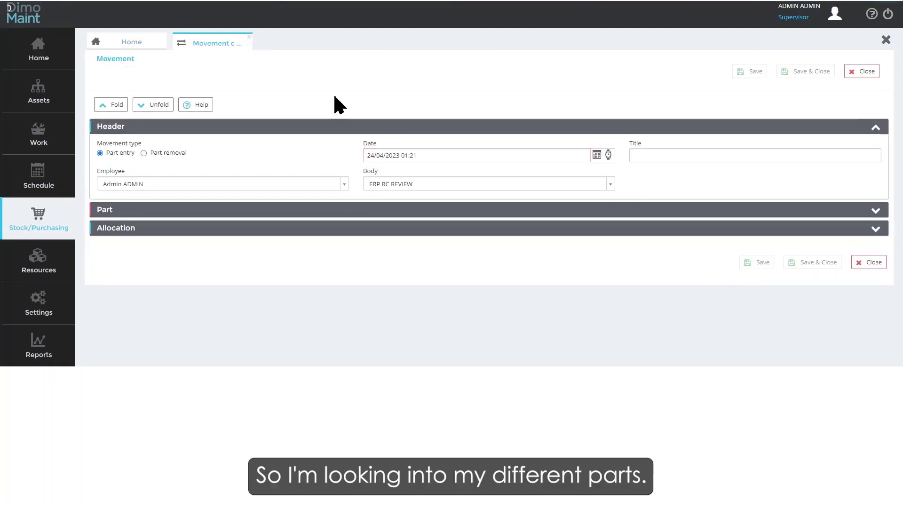
pyautogui.click(292, 215)
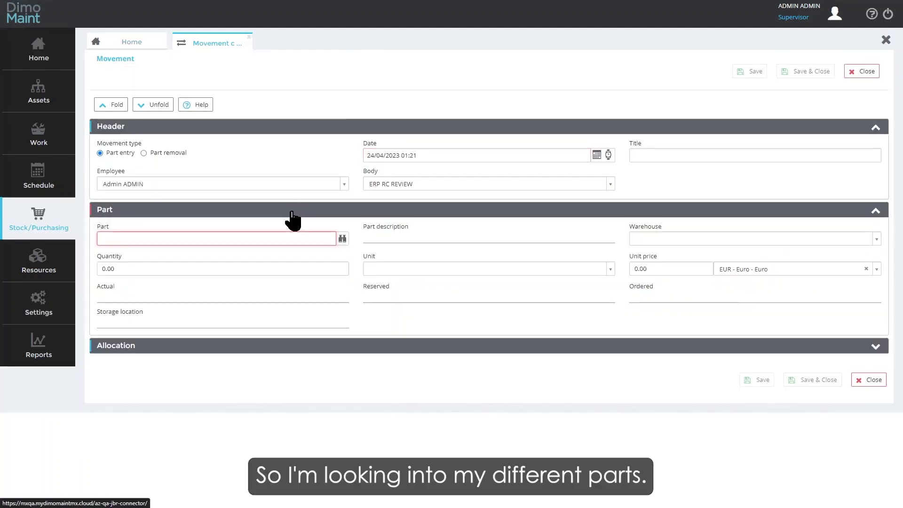
pyautogui.click(342, 239)
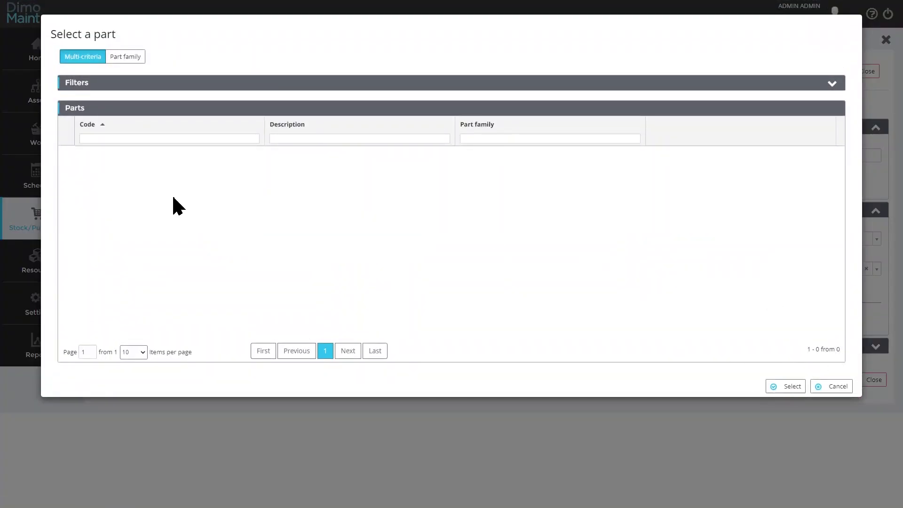
pyautogui.press('Escape')
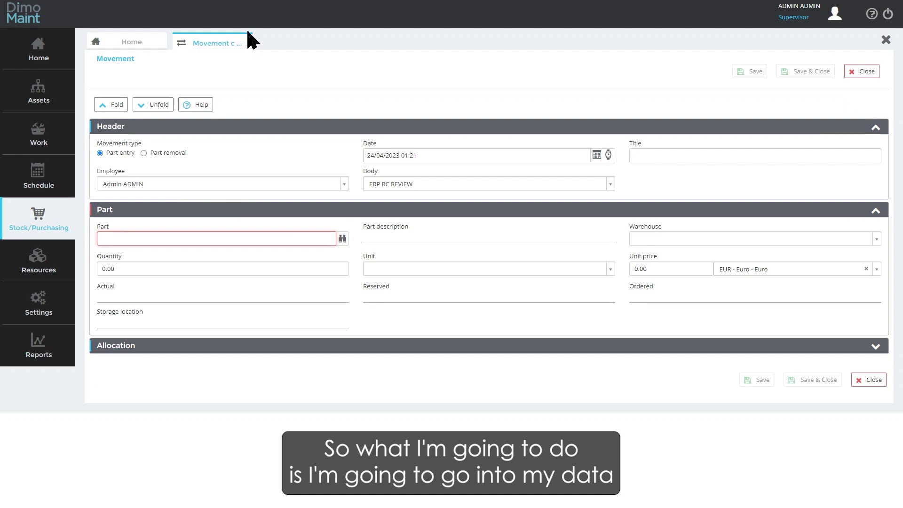
# - Create a new Data Import/Export definition from the BC-MX-01.json configuration file
pyautogui.click(249, 40)
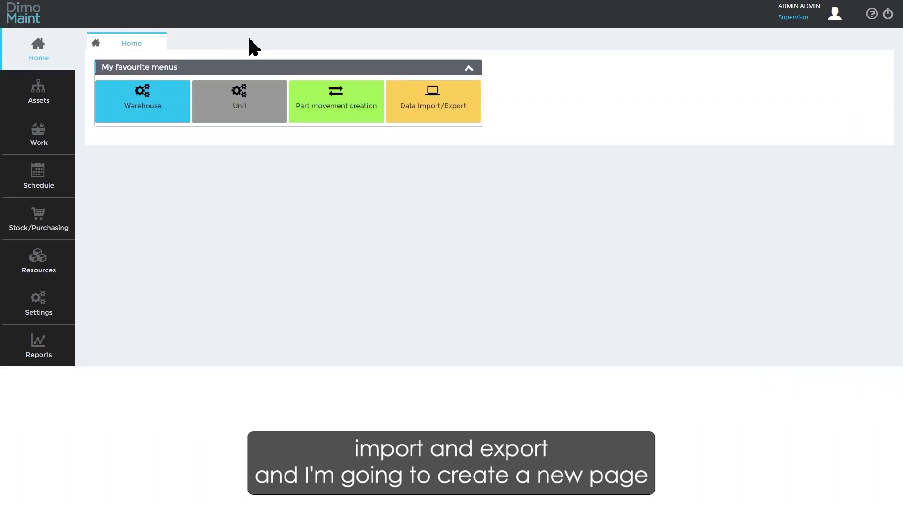
pyautogui.click(442, 116)
pyautogui.click(113, 129)
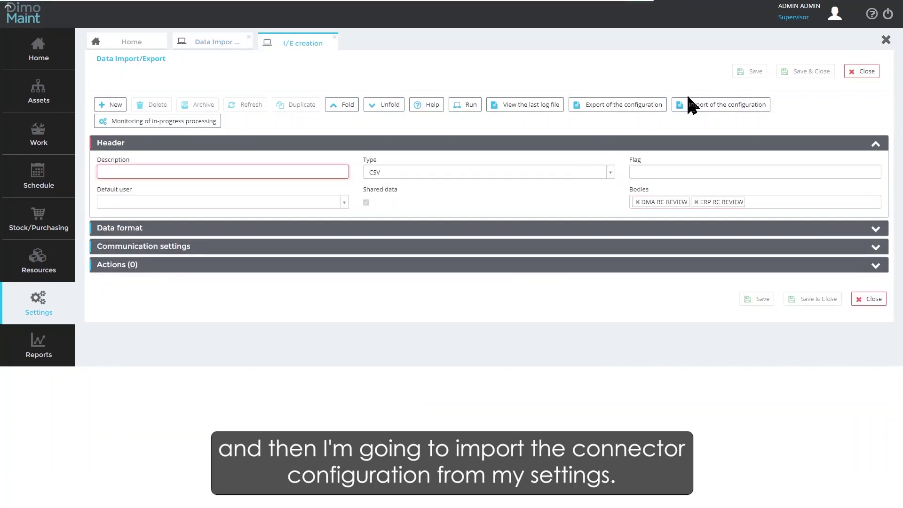
pyautogui.click(693, 106)
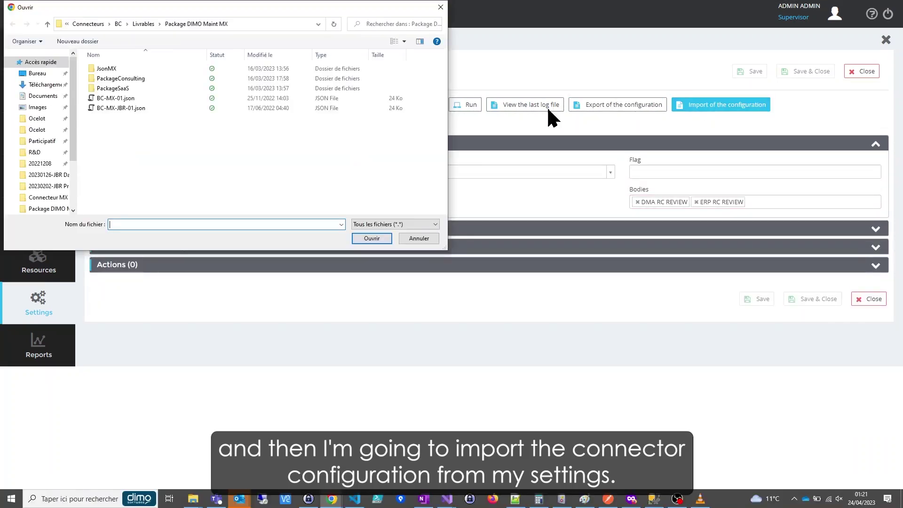
pyautogui.doubleClick(130, 99)
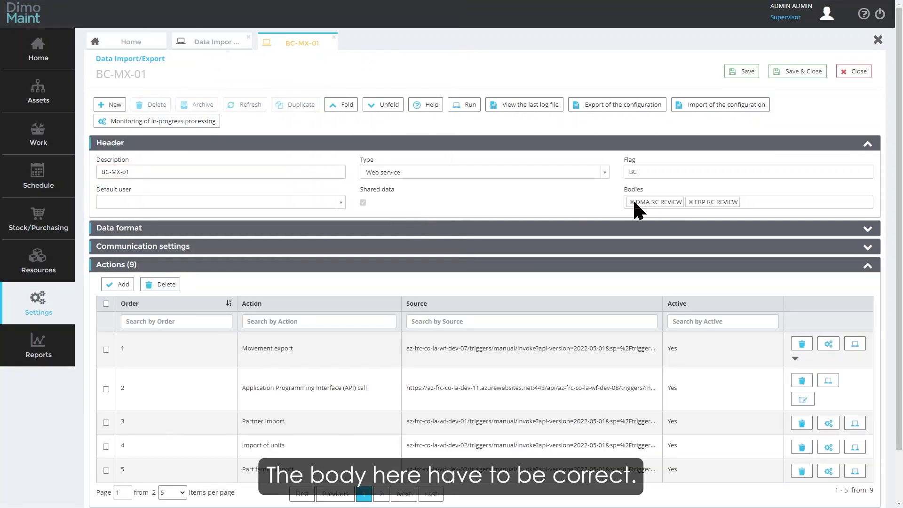
# - Remove the DMA RC REVIEW body and enter the connection password in Communication settings
pyautogui.click(632, 201)
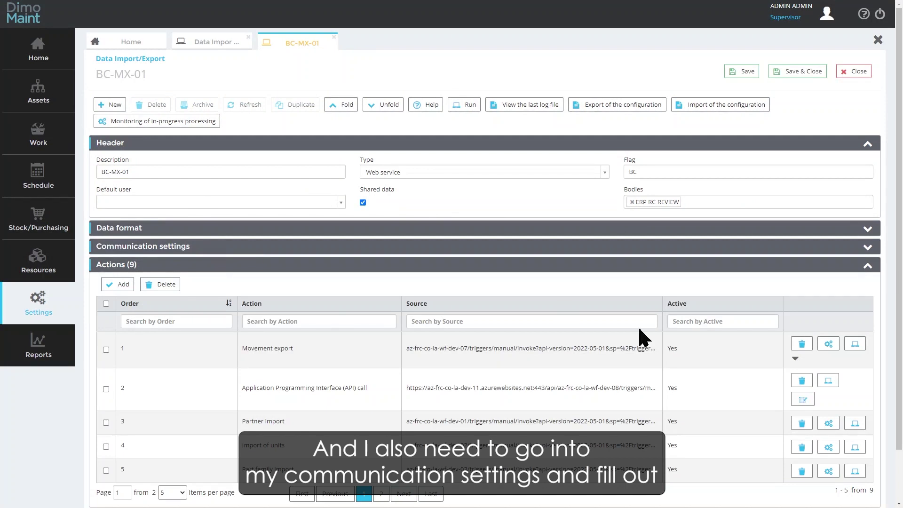
pyautogui.click(675, 248)
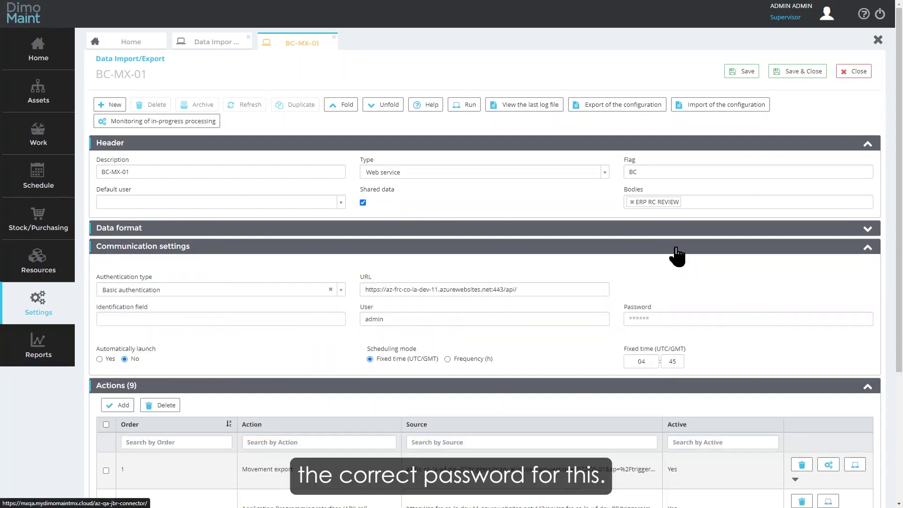
pyautogui.click(664, 323)
pyautogui.write('***')
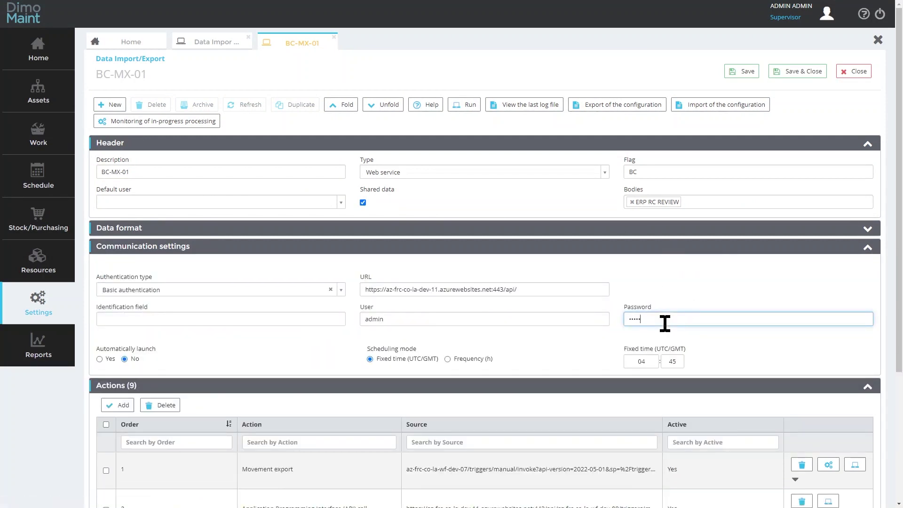
# - Save the BC-MX-01 configuration and run the synchronization with Business Central
pyautogui.click(744, 71)
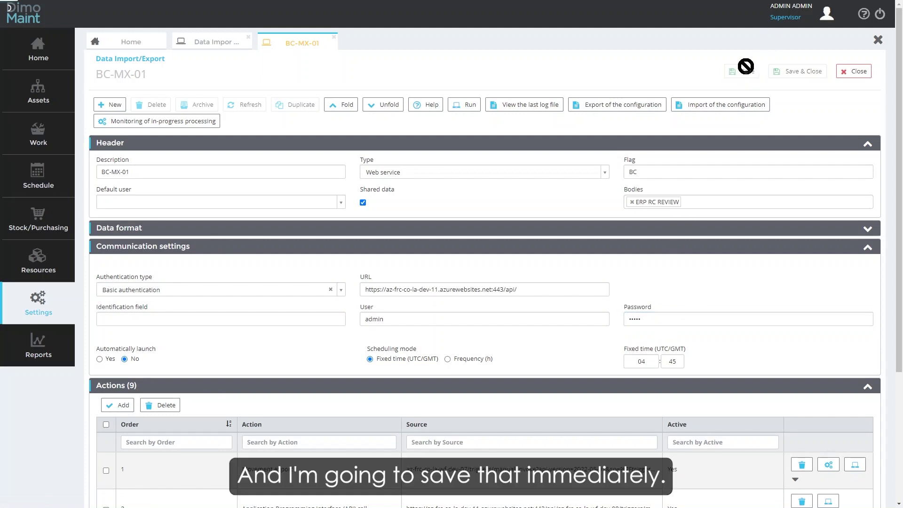
pyautogui.scroll(-4, 734, 247)
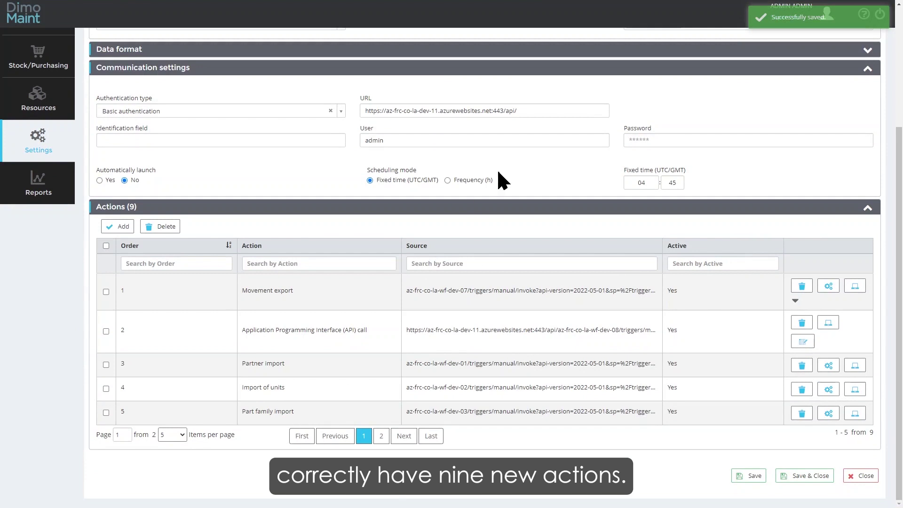
pyautogui.scroll(4, 498, 174)
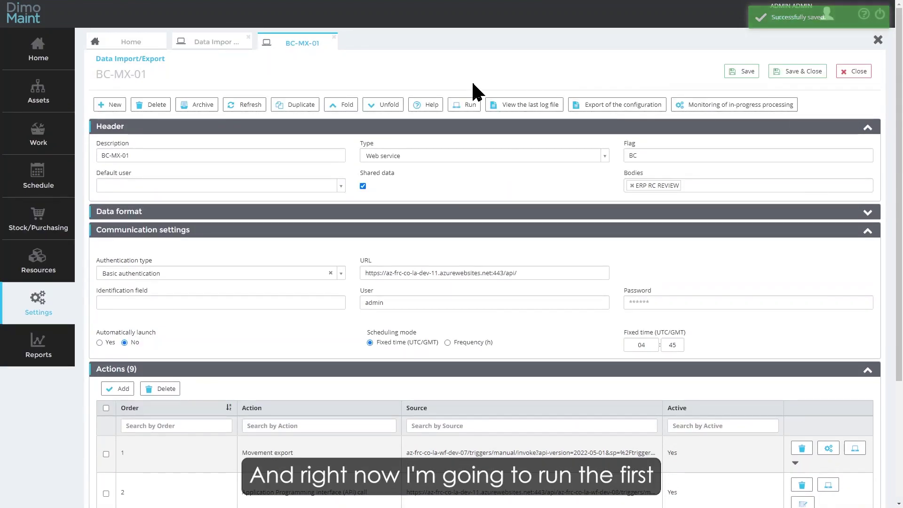
pyautogui.click(463, 105)
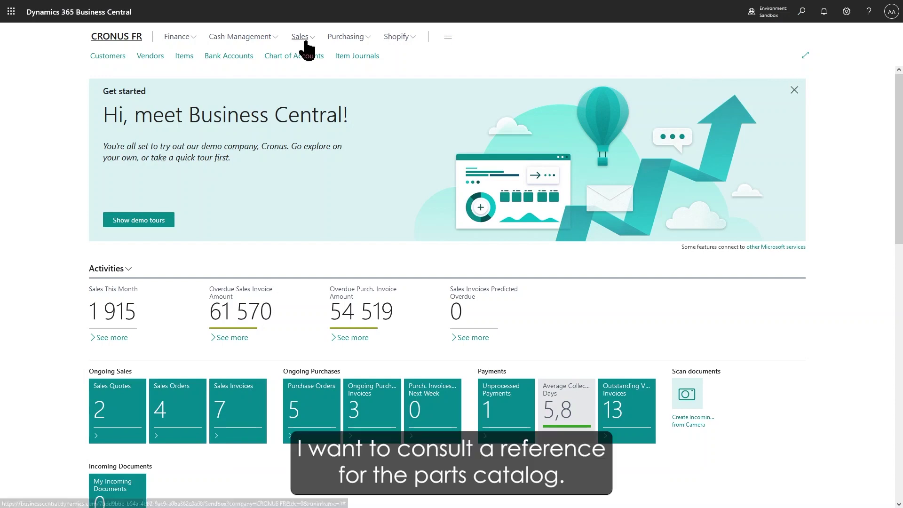
# - Check per-location stock of item 1968-S Chaise dactylo MEXICO, noire, then return to DIMO Maint MX
pyautogui.click(187, 57)
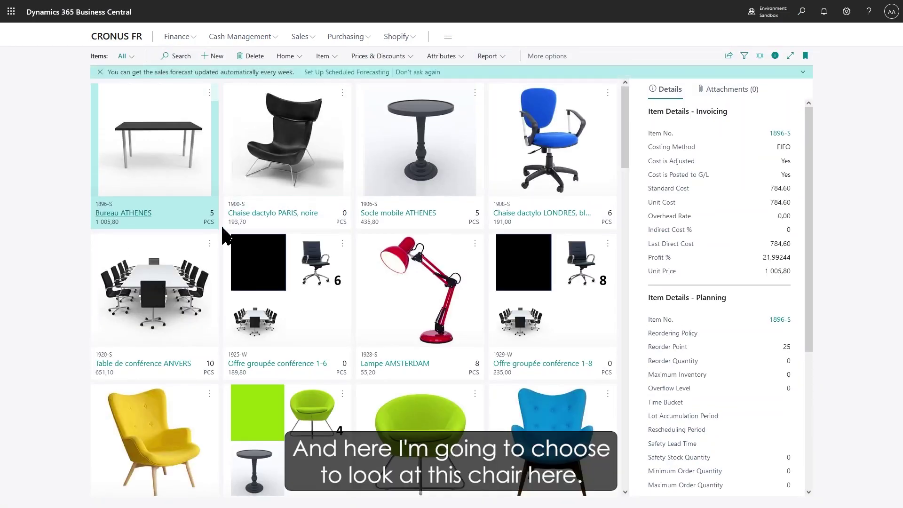
pyautogui.scroll(-5, 225, 235)
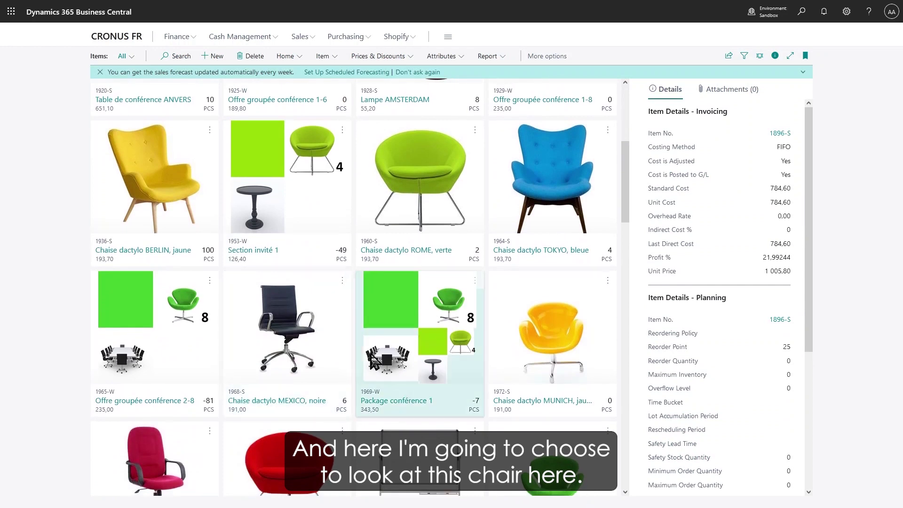
pyautogui.click(266, 404)
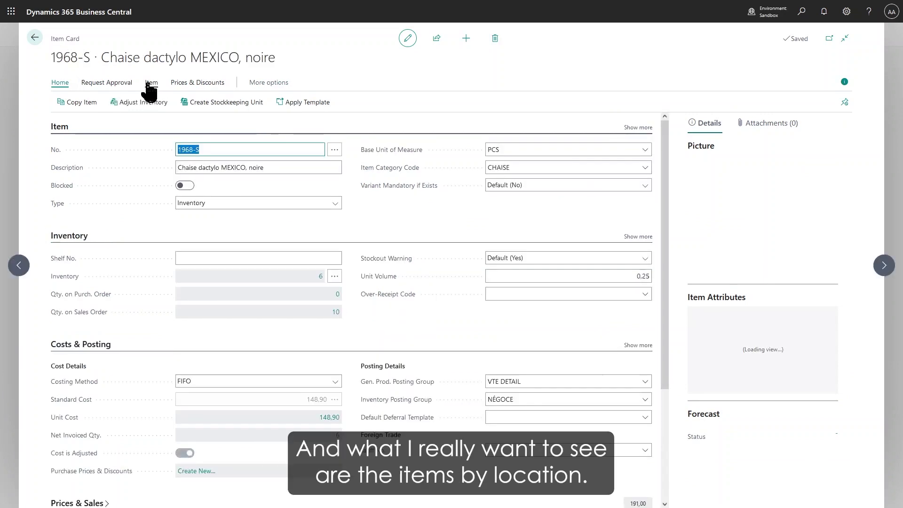
pyautogui.click(149, 85)
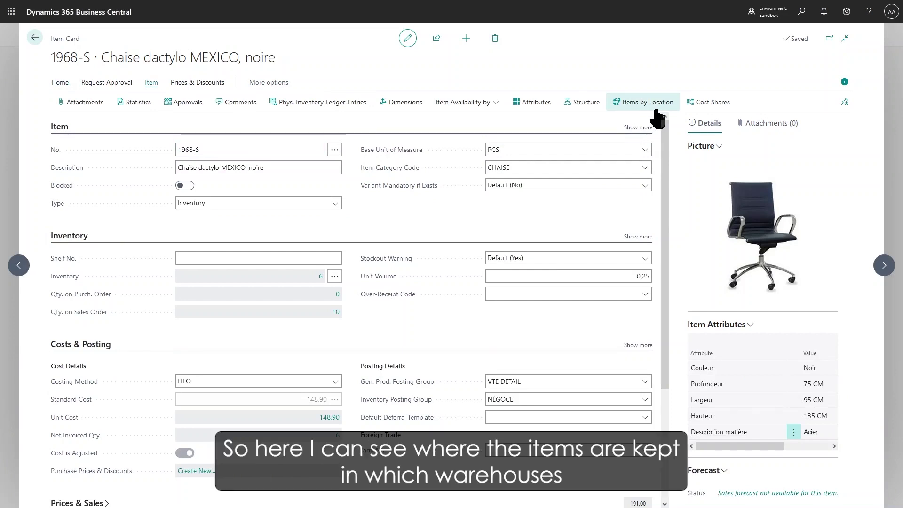
pyautogui.click(656, 109)
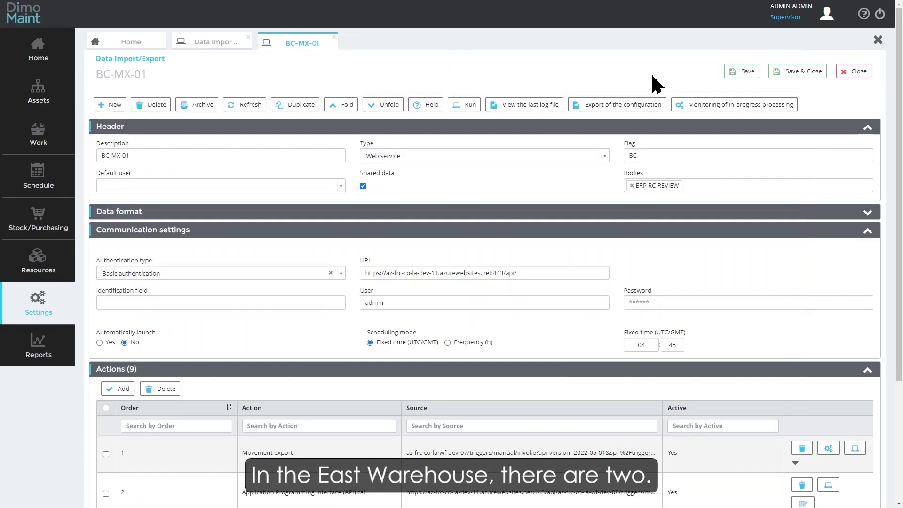
pyautogui.click(128, 43)
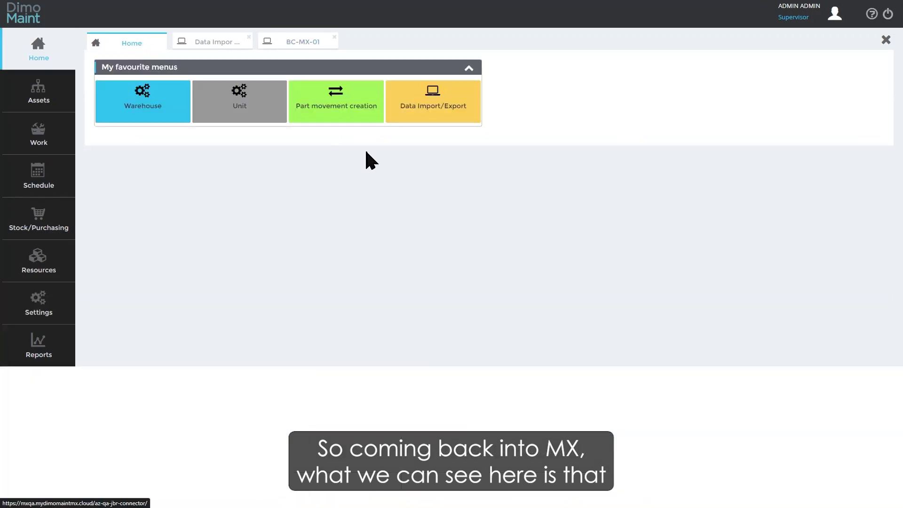
# - Review the synced warehouse list and the 13 synced units, closing both lists
pyautogui.click(150, 117)
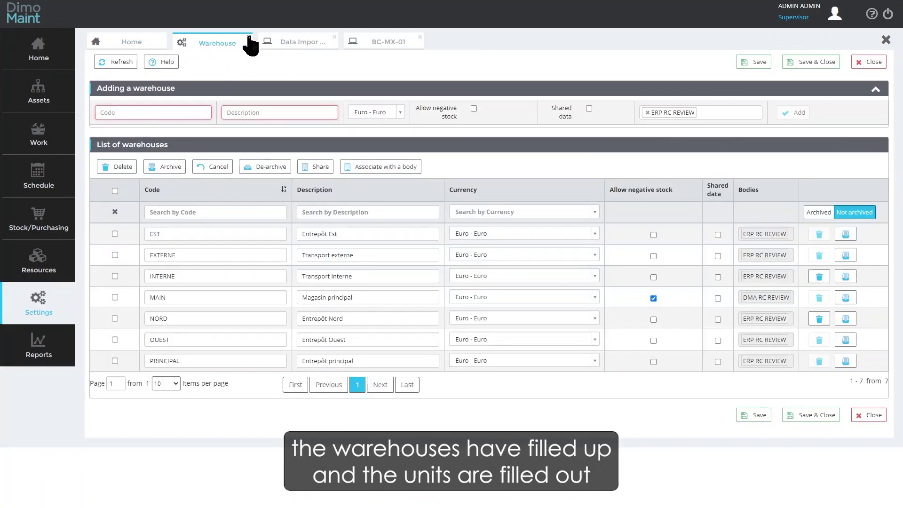
pyautogui.click(249, 37)
pyautogui.click(241, 111)
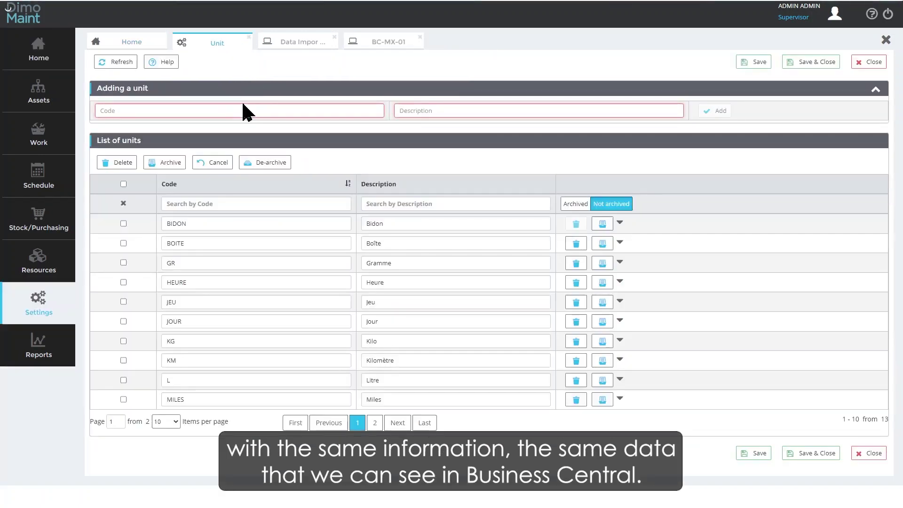
pyautogui.click(248, 38)
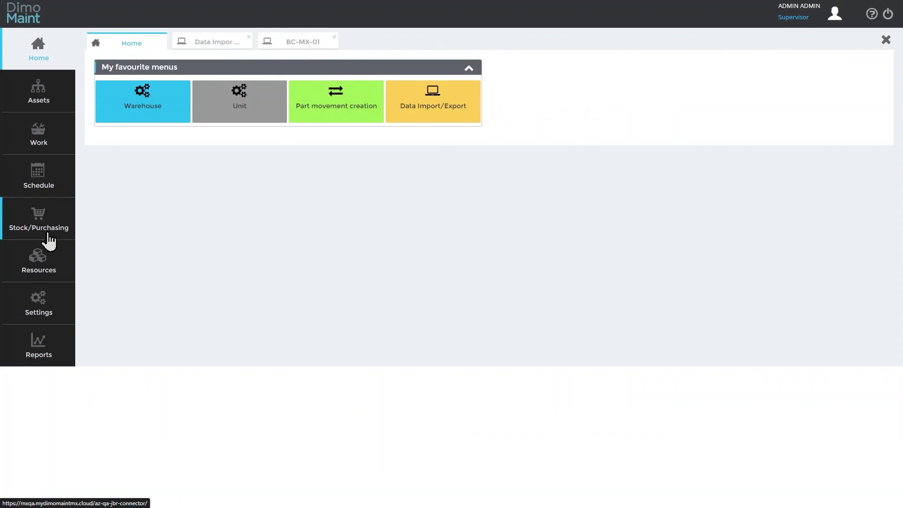
# - Create a Part removal movement and browse the parts catalogue, now listing 45 parts
pyautogui.click(347, 97)
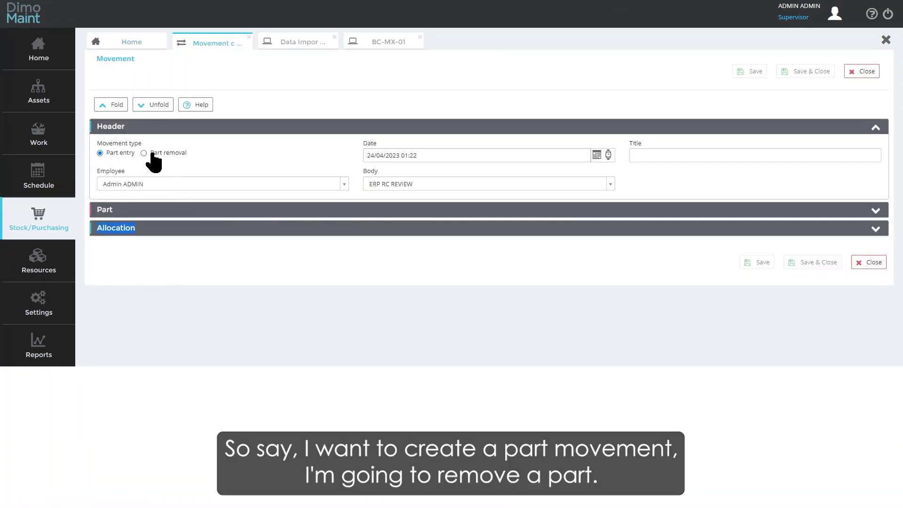
pyautogui.click(144, 153)
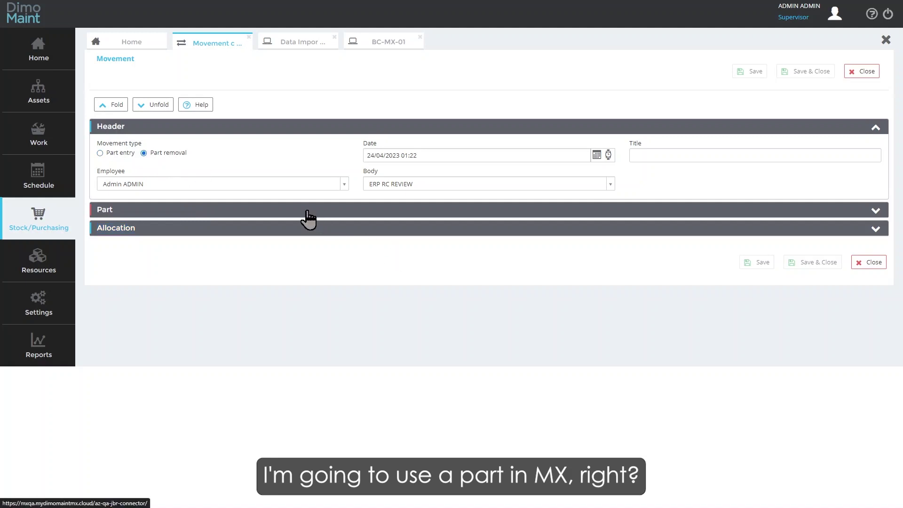
pyautogui.click(306, 212)
pyautogui.click(342, 239)
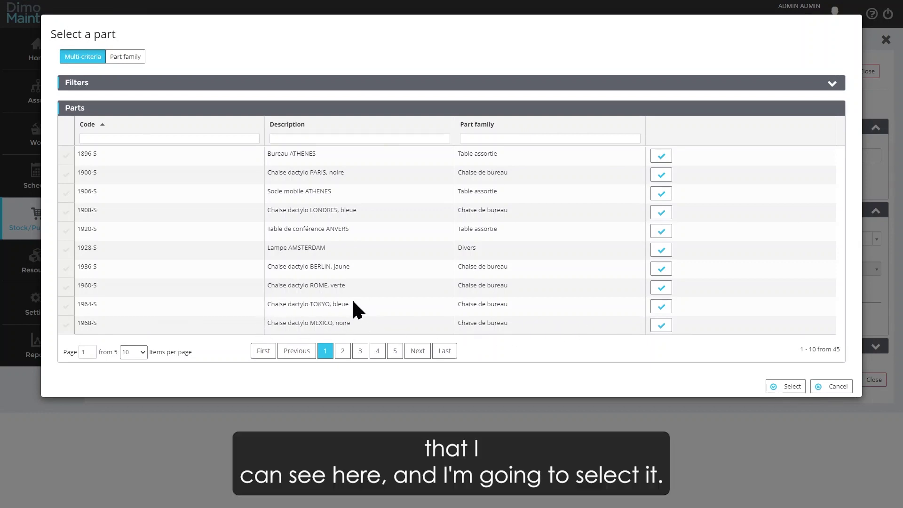
# - Set the removal to part 1968-S from warehouse EST with quantity 1
pyautogui.click(661, 325)
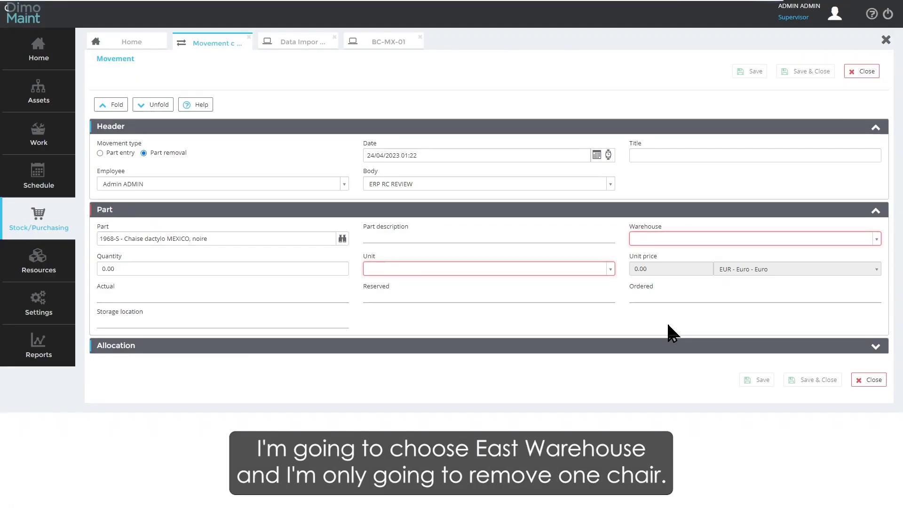
pyautogui.click(753, 239)
pyautogui.click(670, 268)
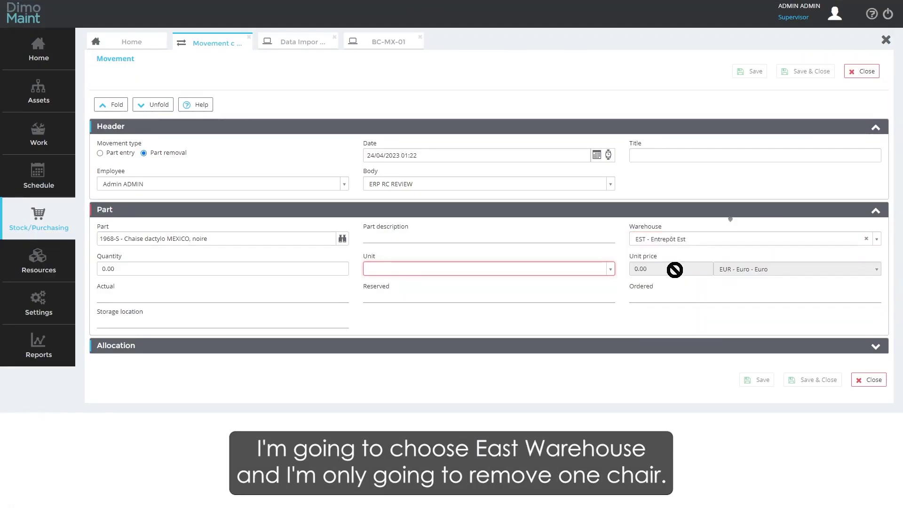
pyautogui.click(301, 269)
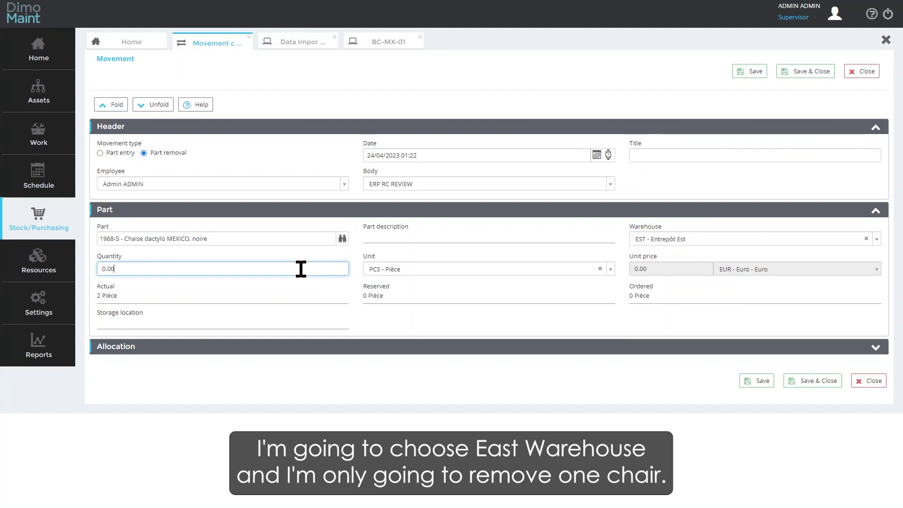
pyautogui.hotkey('ctrl', 'a')
pyautogui.write('1')
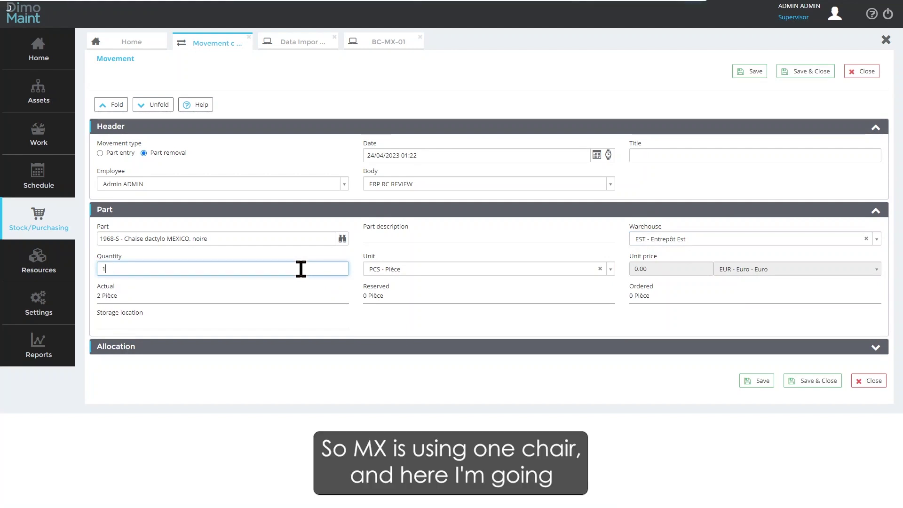
pyautogui.press('Tab')
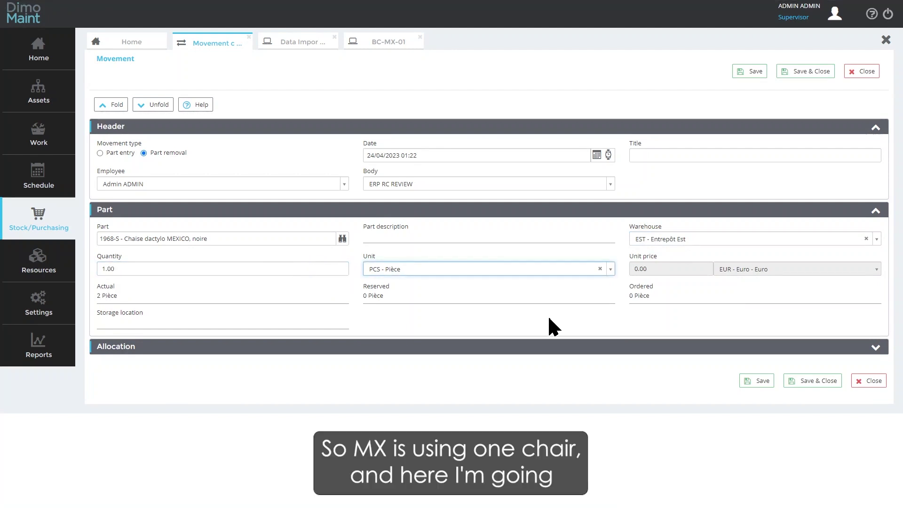
# - Save the part removal movement and close the form
pyautogui.click(565, 329)
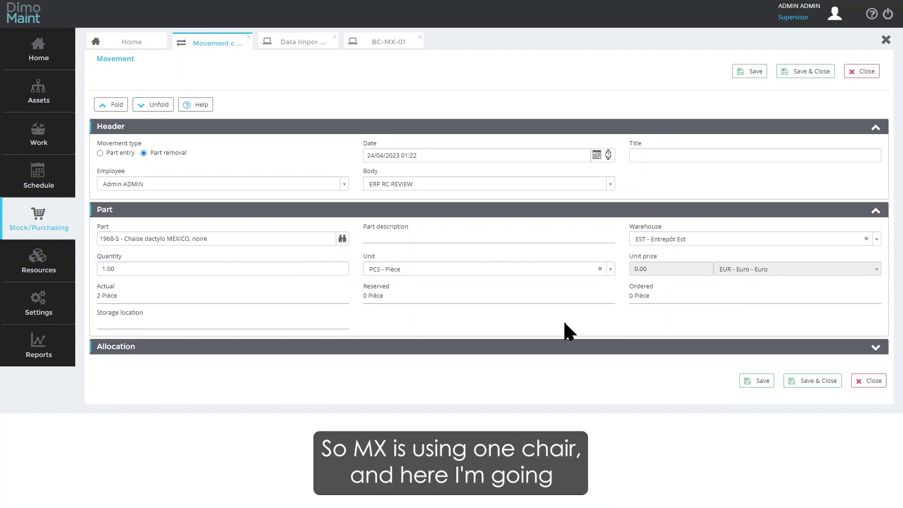
pyautogui.click(762, 385)
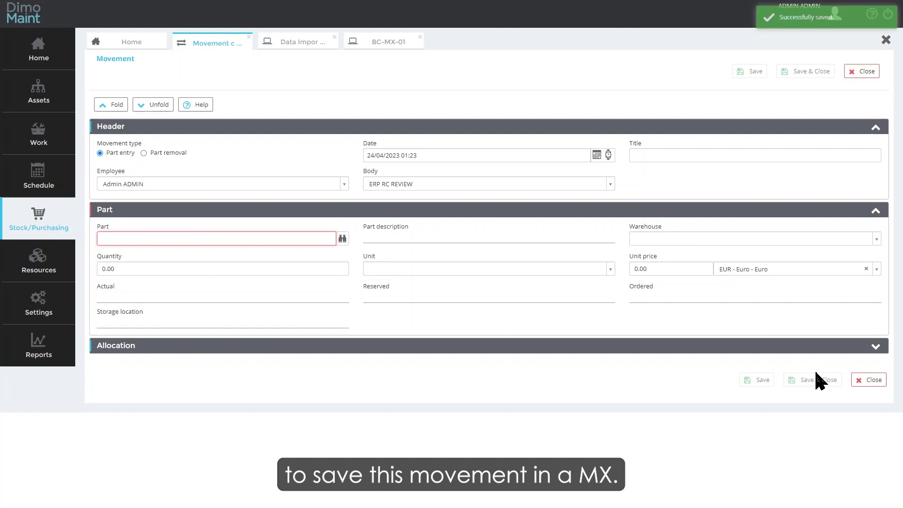
pyautogui.click(869, 380)
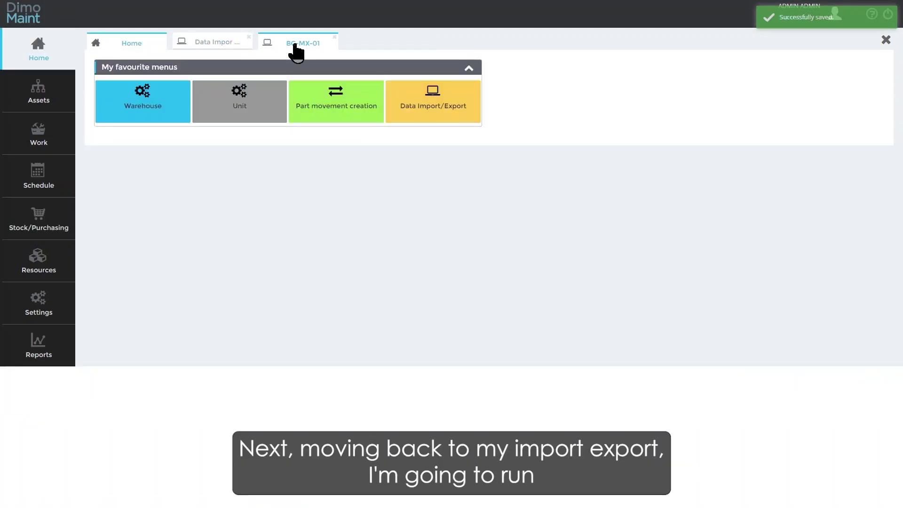
# - Re-run the BC-MX-01 synchronization from its Data Import/Export tab
pyautogui.click(290, 41)
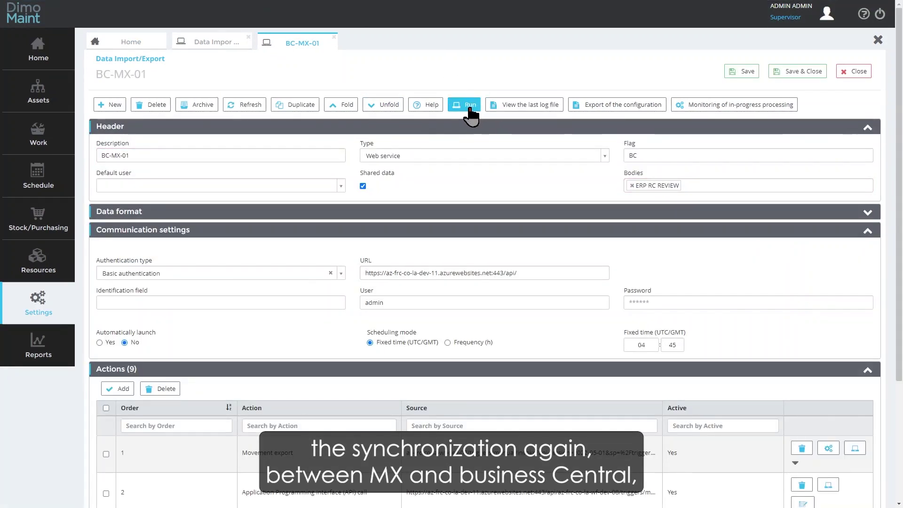
pyautogui.click(468, 105)
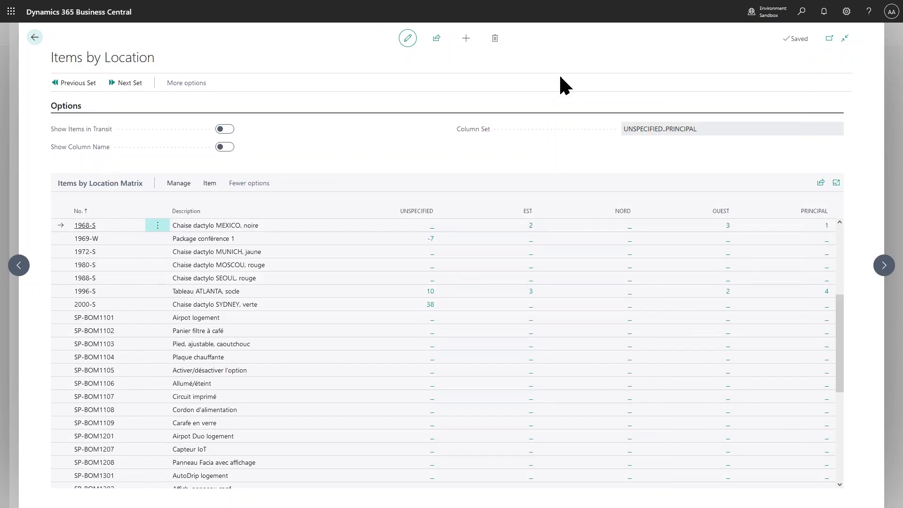
# - Go back to Business Central home and check the CMMS journal's 1 PCS 1968-S adjustment at EST
pyautogui.press('Escape')
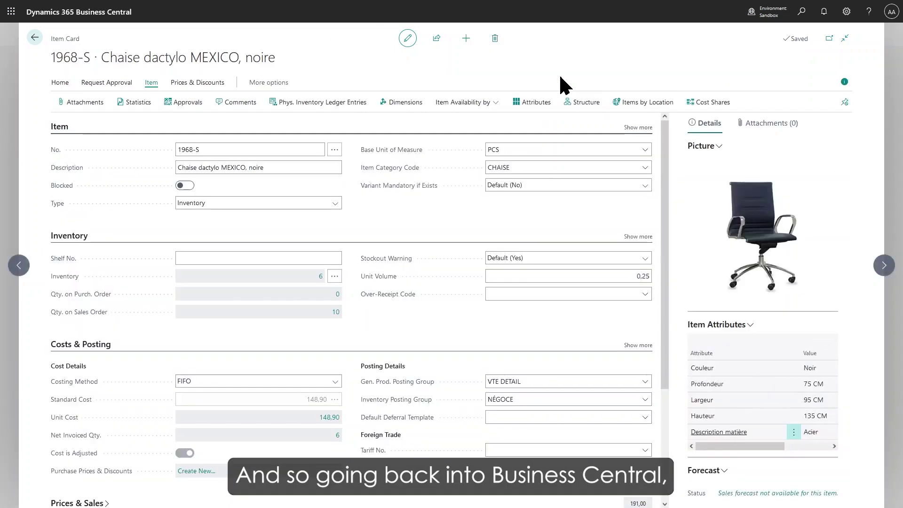
pyautogui.press('Escape')
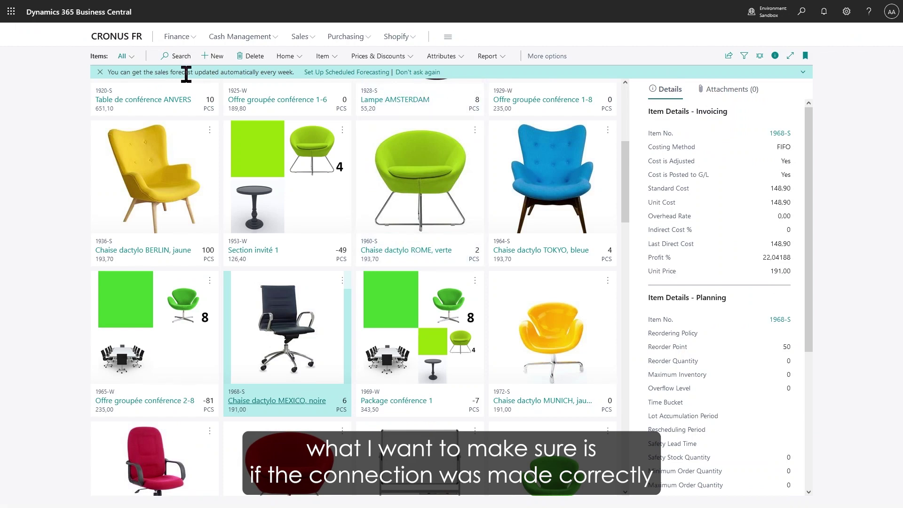
pyautogui.click(113, 37)
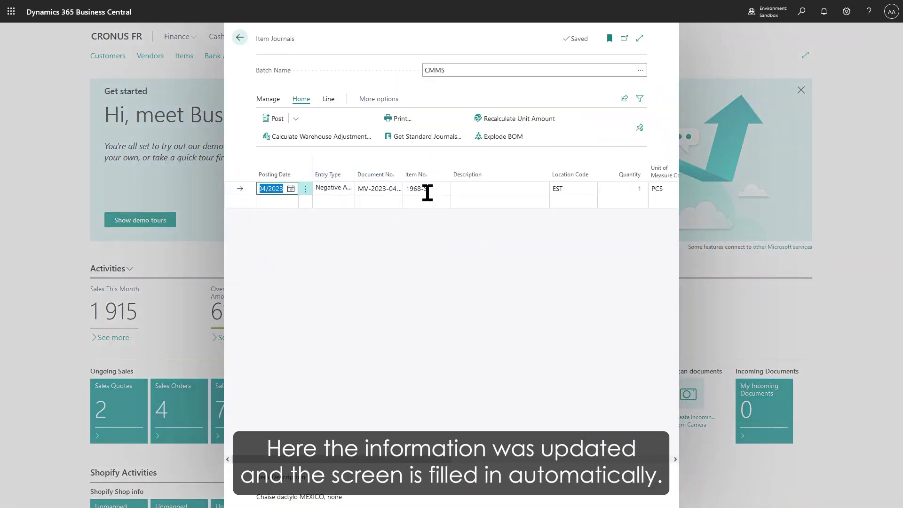
pyautogui.press('Escape')
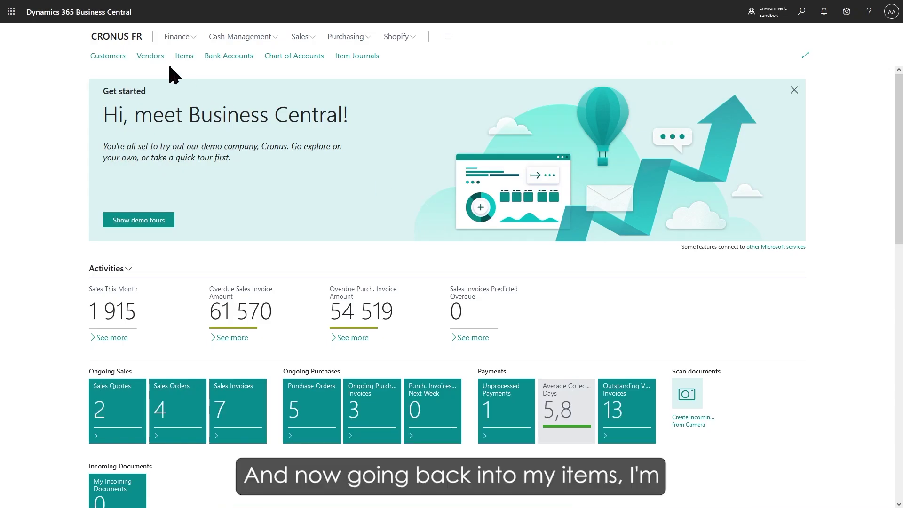
# - Open the 1968-S Chaise dactylo MEXICO, noire item card, inventory 5, and show its Item actions
pyautogui.click(184, 56)
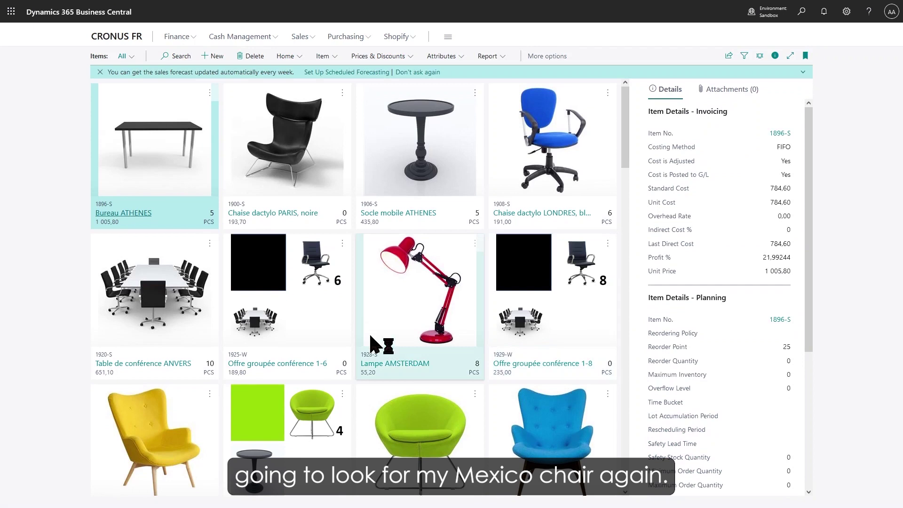
pyautogui.scroll(-3, 371, 337)
pyautogui.scroll(-2, 374, 343)
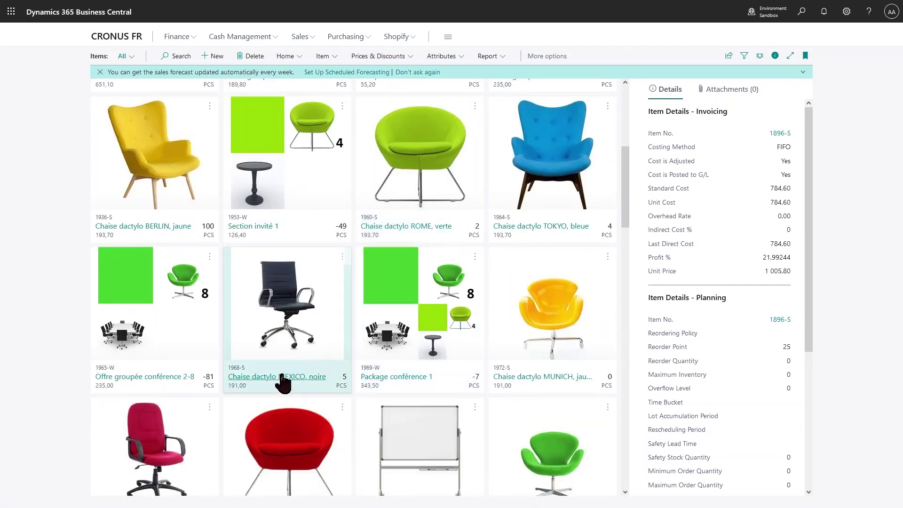
pyautogui.click(370, 378)
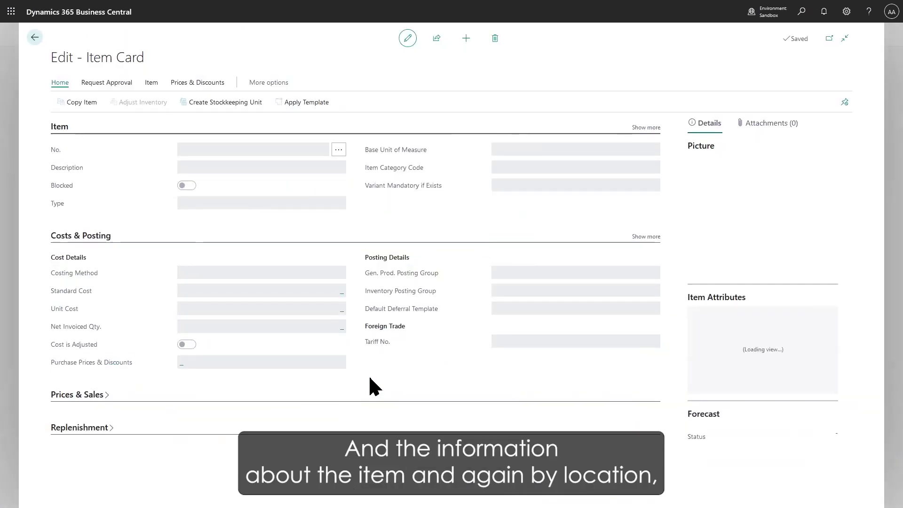
pyautogui.click(150, 84)
# - Drill from Items by Location into the EST quantity of 1968-S to list its item ledger entries
pyautogui.click(644, 103)
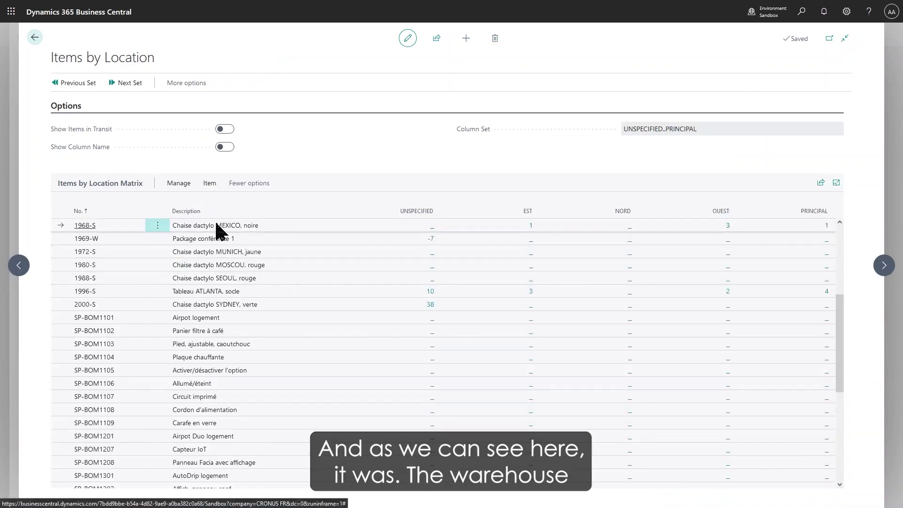
pyautogui.click(530, 227)
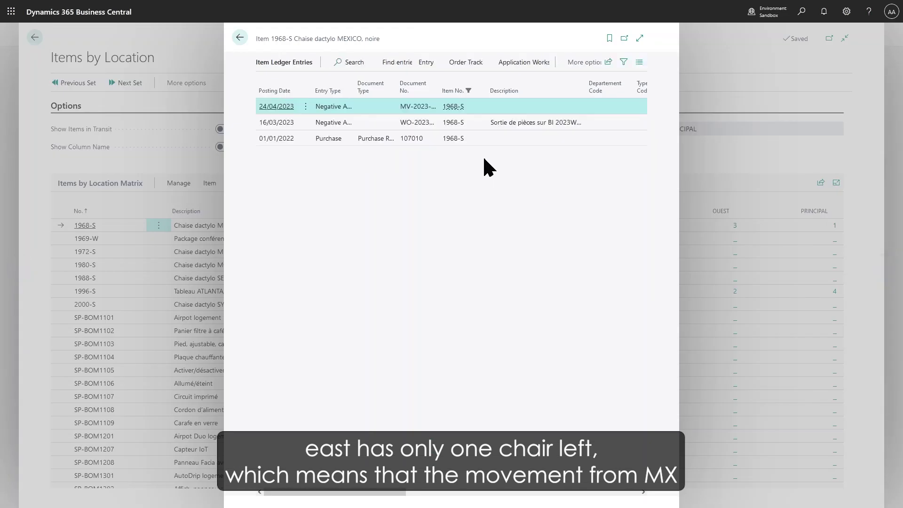